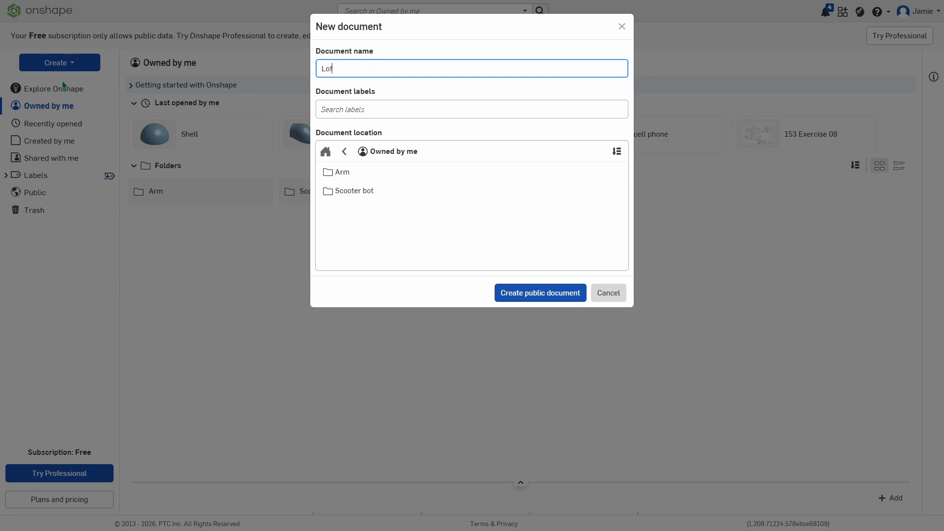
# Create the public document Loft1 and hide its Front and Top planes.
pyautogui.press('Return')
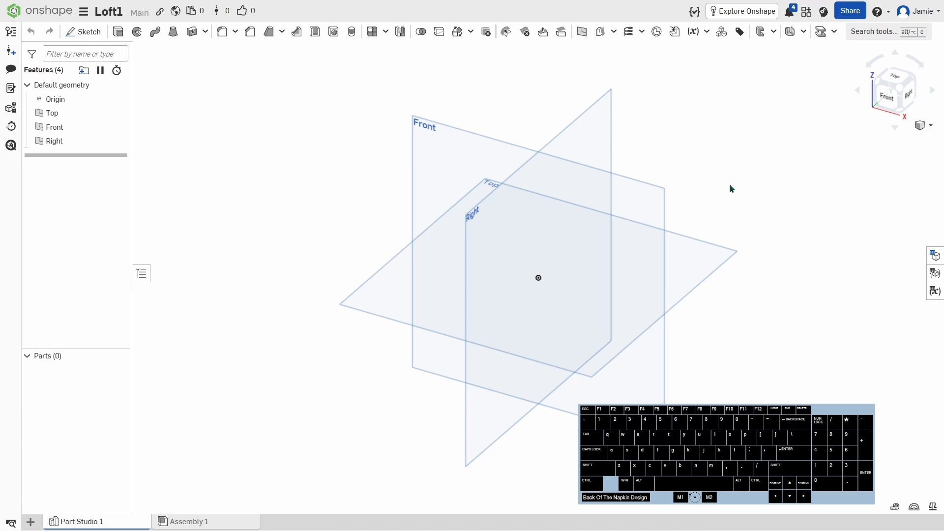
pyautogui.click(459, 131)
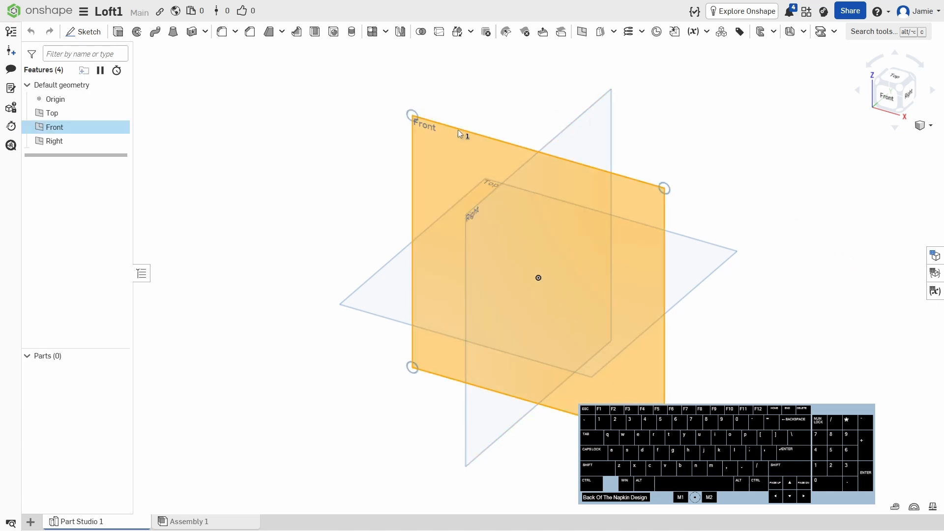
pyautogui.press('y')
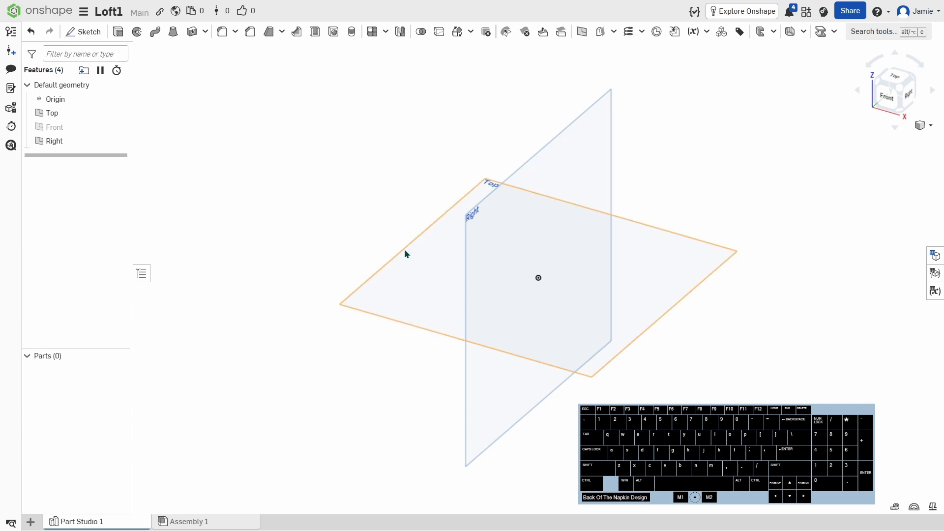
pyautogui.click(402, 252)
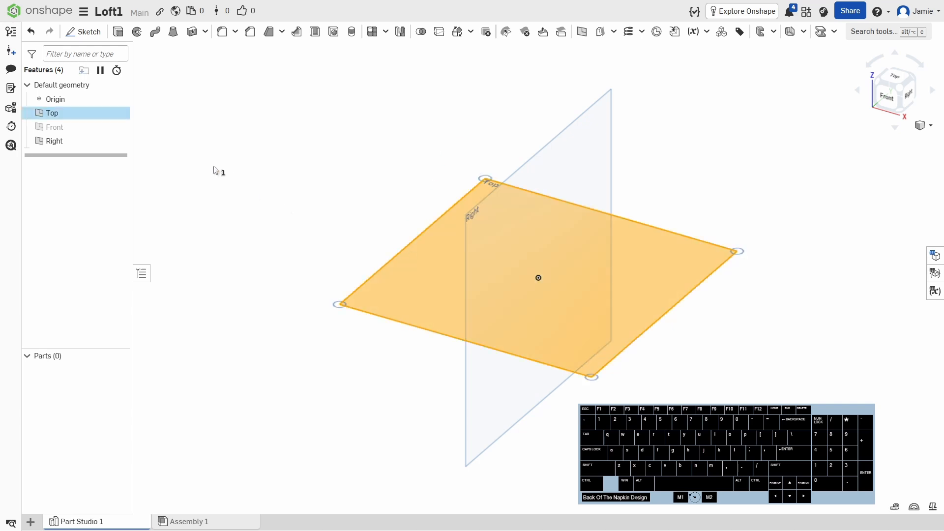
pyautogui.click(119, 113)
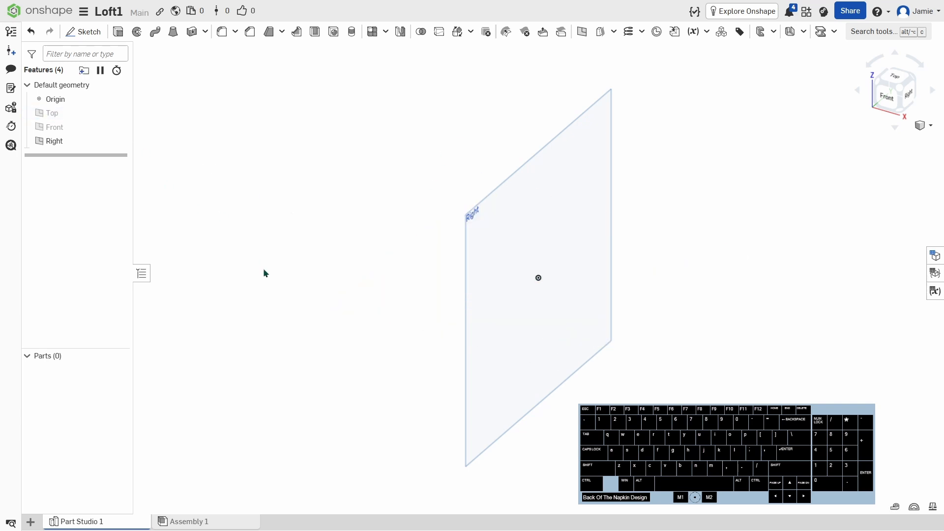
# Create a plane offset 50 mm from the Right plane, on its positive X side.
pyautogui.moveTo(389, 297); pyautogui.dragTo(468, 247, button='right')
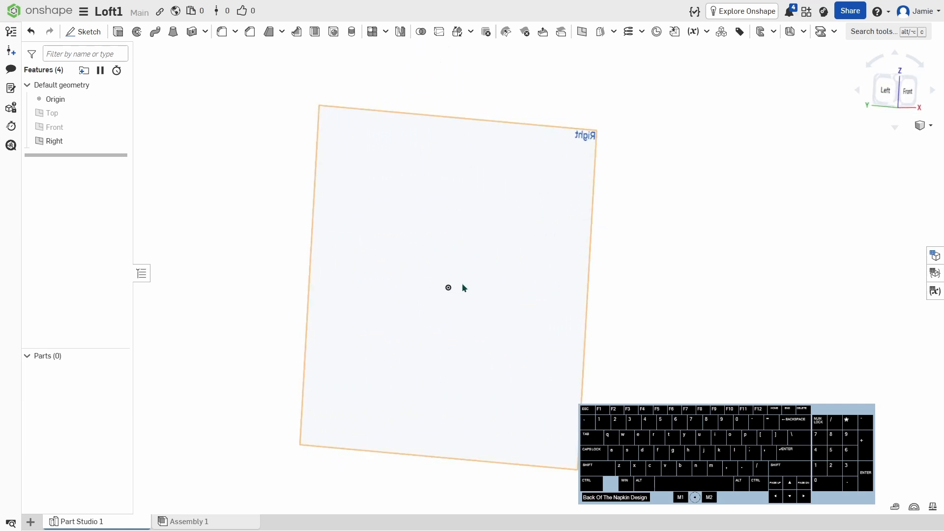
pyautogui.moveTo(463, 287); pyautogui.dragTo(723, 320, button='right')
pyautogui.scroll(-4, 718, 315)
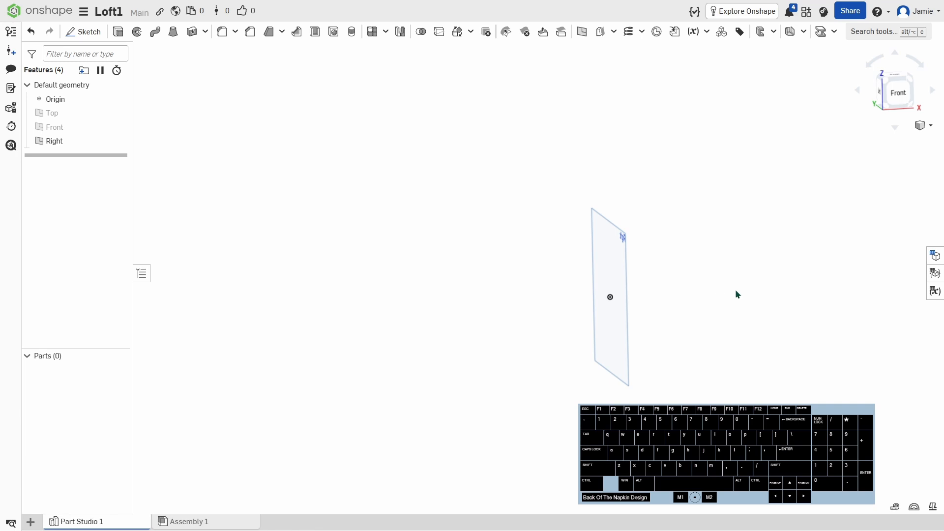
pyautogui.moveTo(733, 296); pyautogui.dragTo(656, 293, button='middle')
pyautogui.scroll(1, 656, 293)
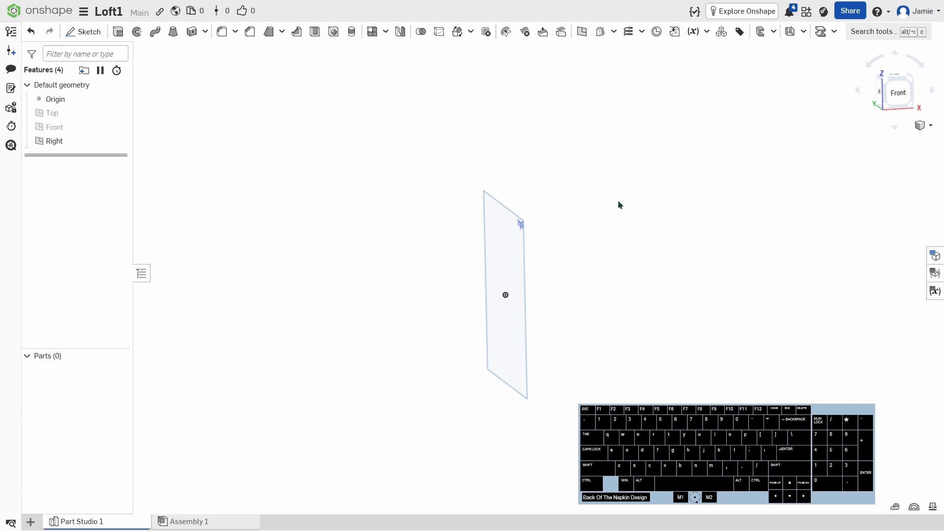
pyautogui.moveTo(618, 204); pyautogui.dragTo(585, 187, button='middle')
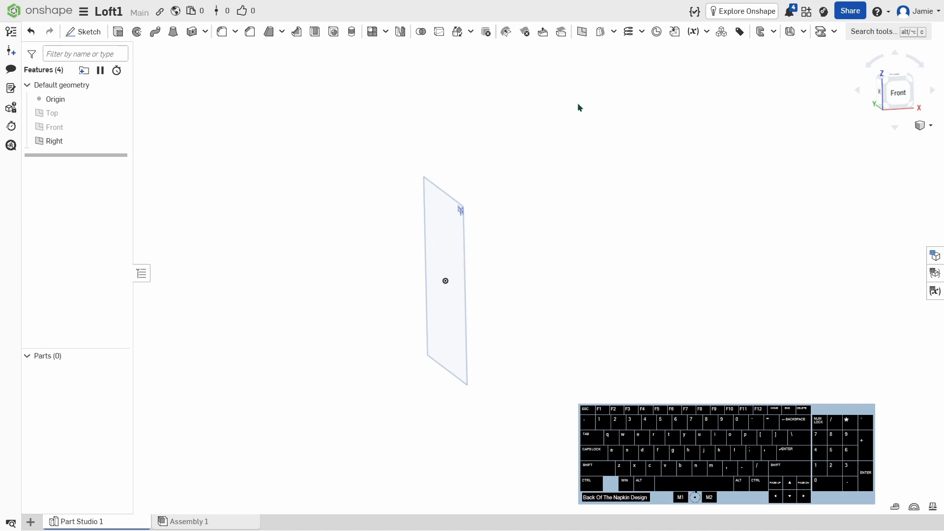
pyautogui.click(582, 31)
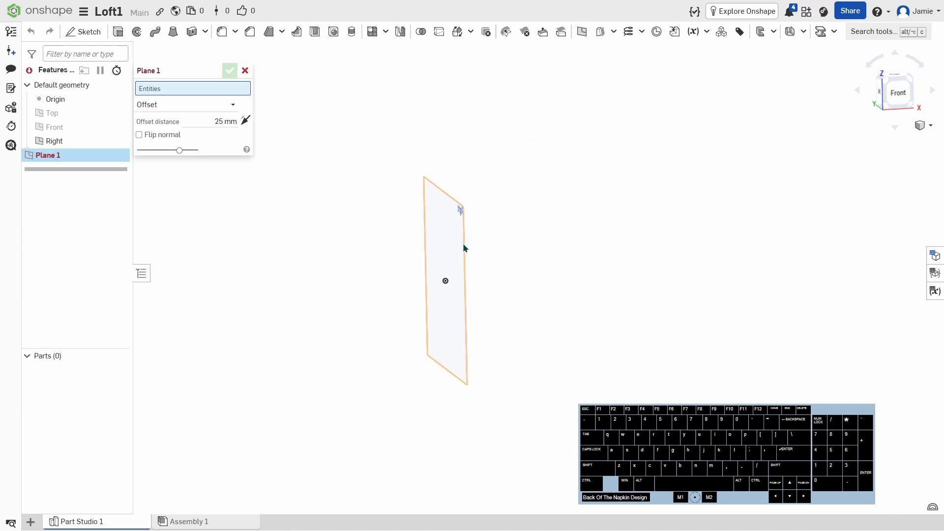
pyautogui.click(463, 247)
pyautogui.click(201, 127)
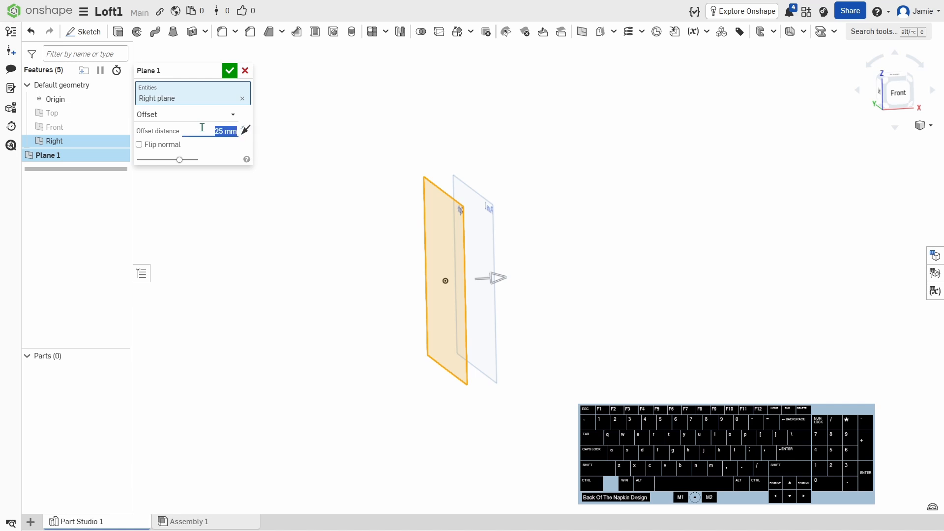
pyautogui.write('50')
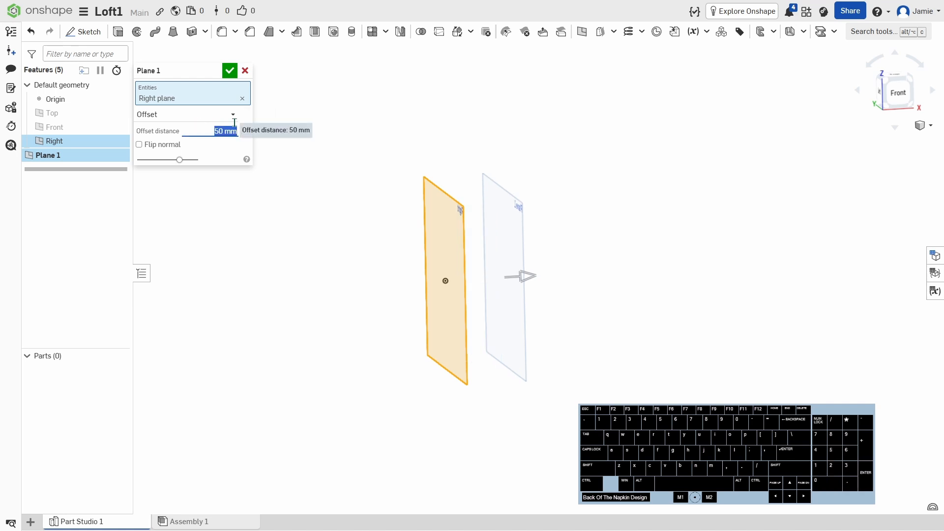
pyautogui.click(228, 71)
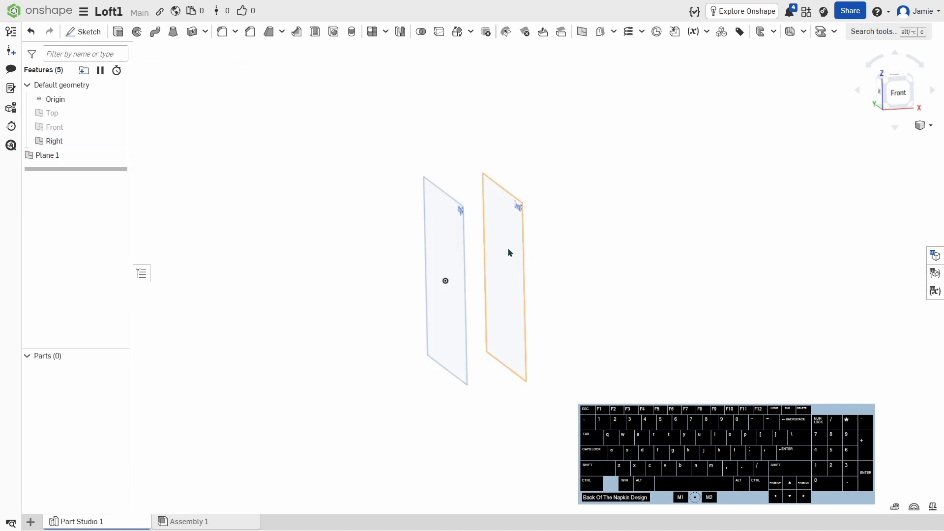
# Create a second plane offset 50 mm from the Right plane, on the opposite side from Plane 1.
pyautogui.click(582, 32)
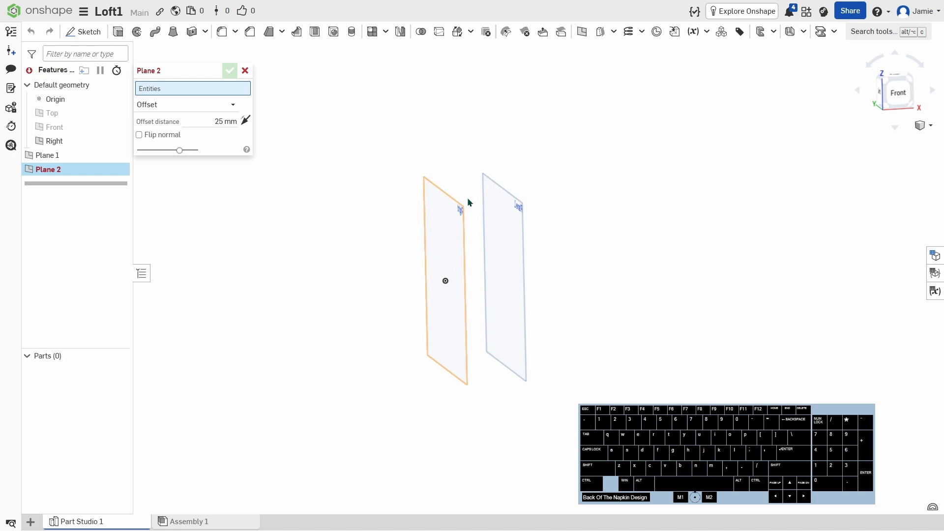
pyautogui.click(446, 229)
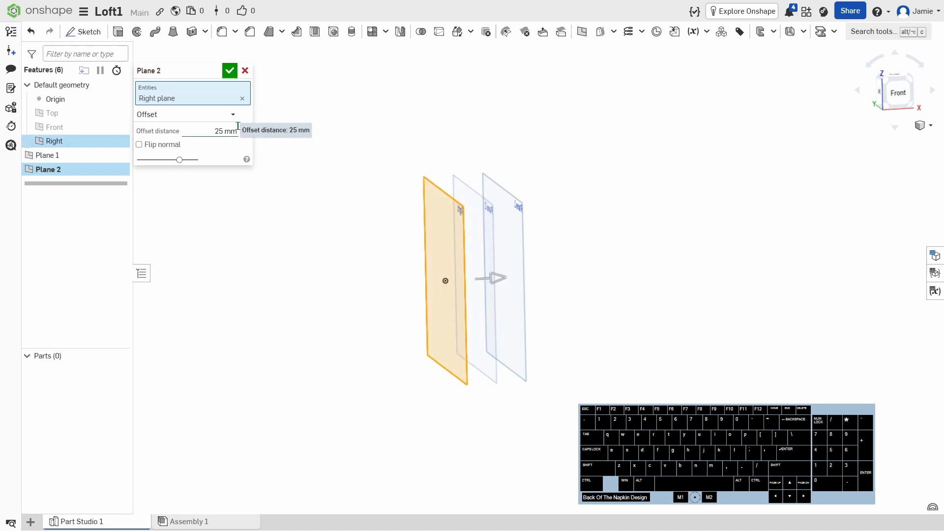
pyautogui.click(209, 133)
pyautogui.write('50')
pyautogui.press('Return')
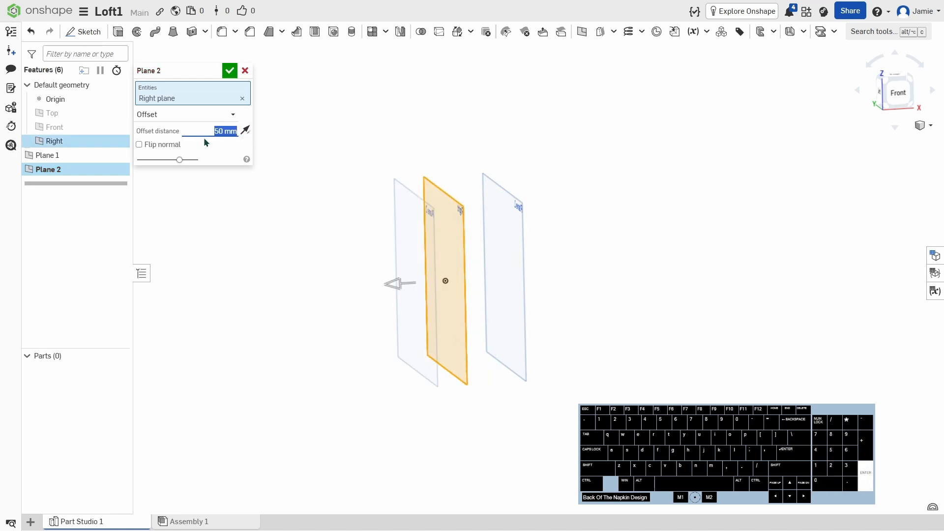
pyautogui.click(230, 71)
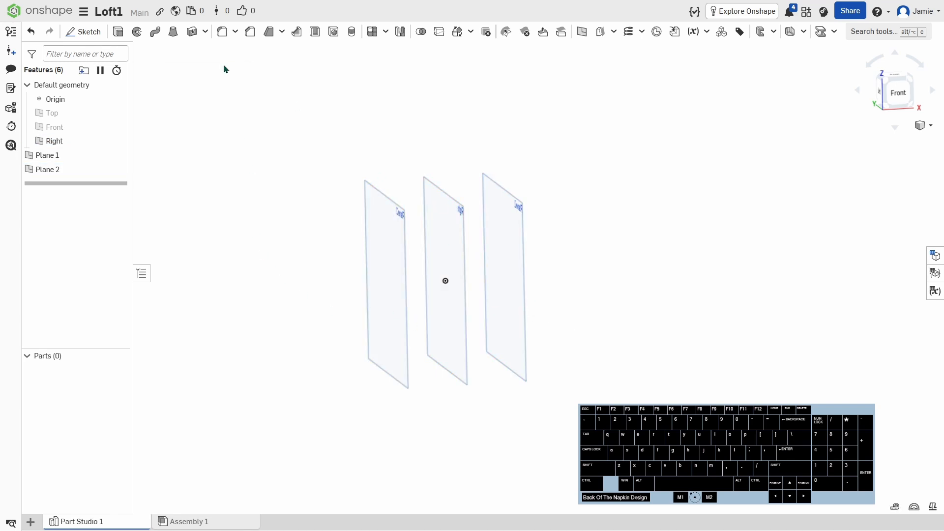
# Start a sketch on the Right plane and draw a horizontal ellipse centred on the origin, about 100 mm wide and 45 mm high.
pyautogui.click(89, 33)
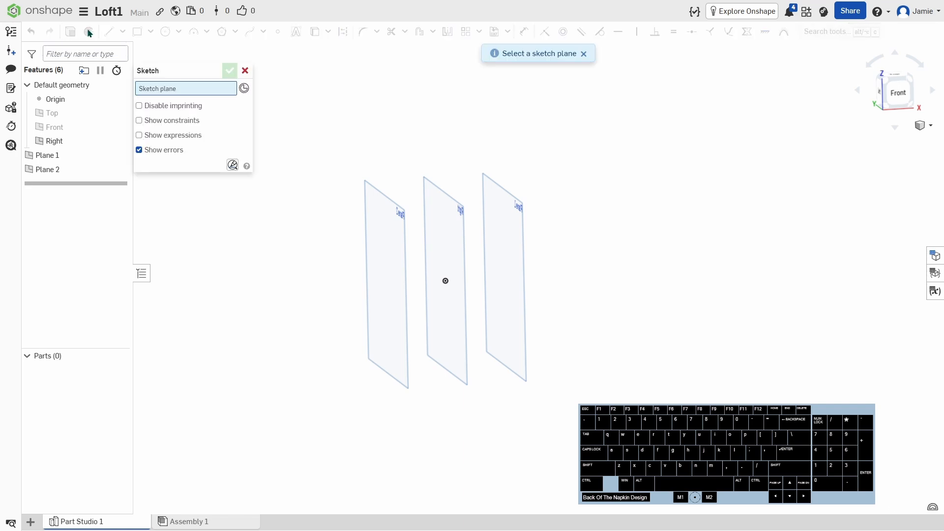
pyautogui.click(440, 237)
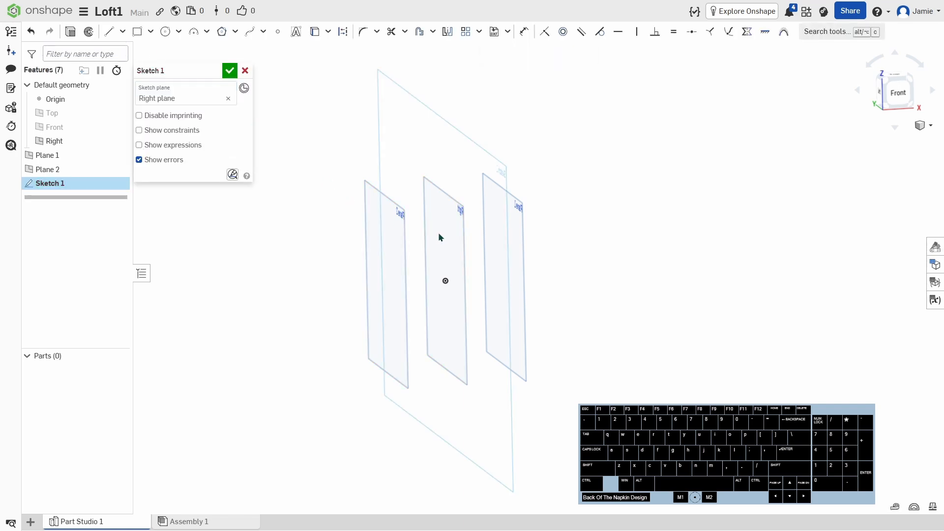
pyautogui.moveTo(902, 96); pyautogui.dragTo(576, 179)
pyautogui.click(576, 178)
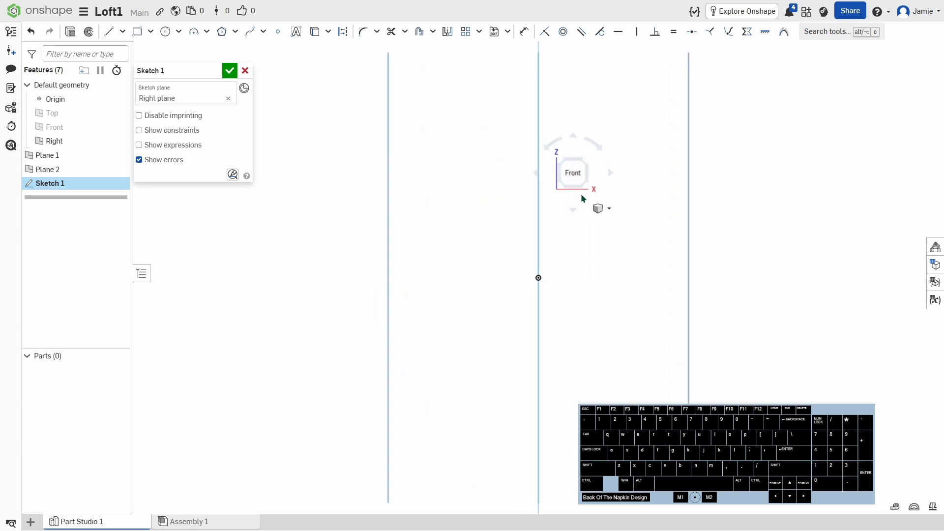
pyautogui.moveTo(589, 234); pyautogui.dragTo(581, 193, button='right')
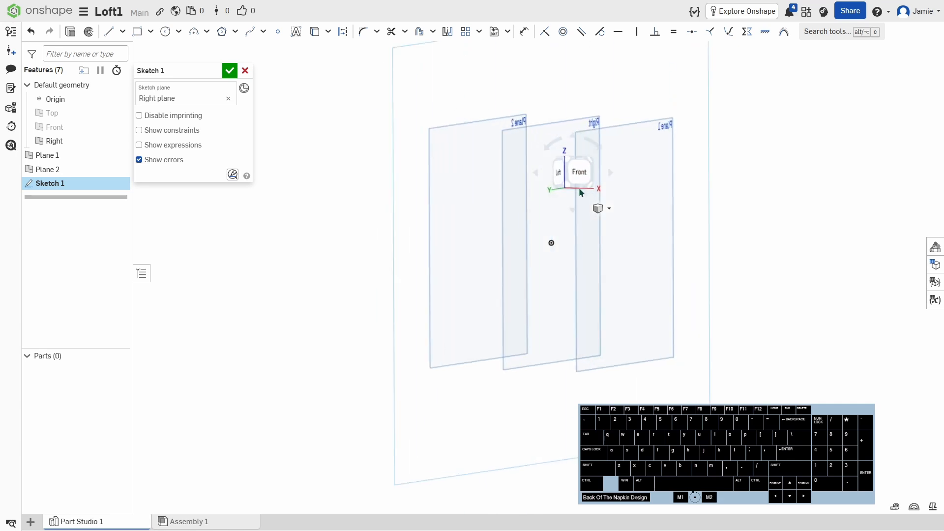
pyautogui.click(559, 173)
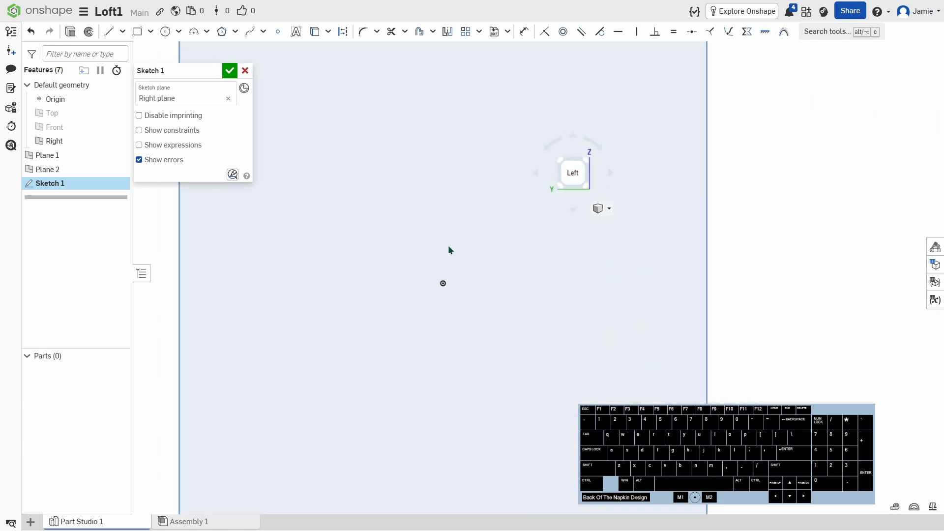
pyautogui.scroll(-3, 449, 250)
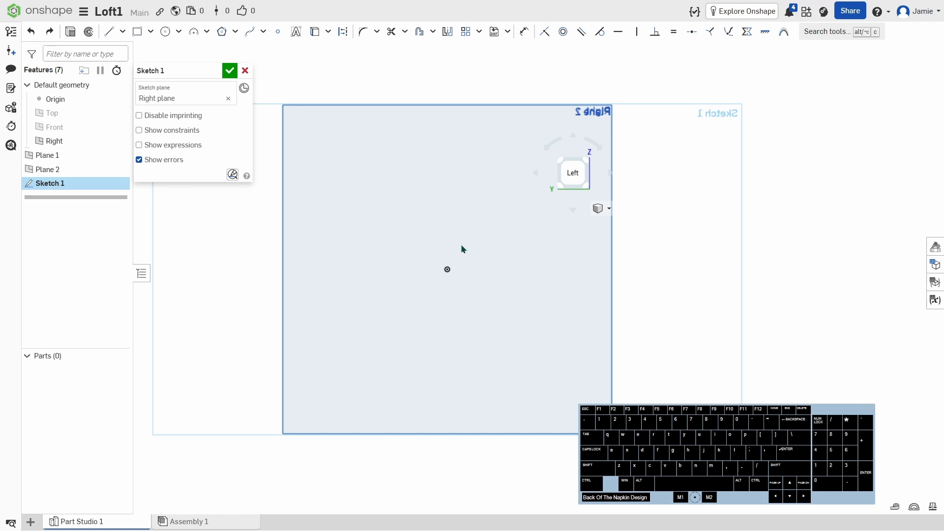
pyautogui.click(179, 34)
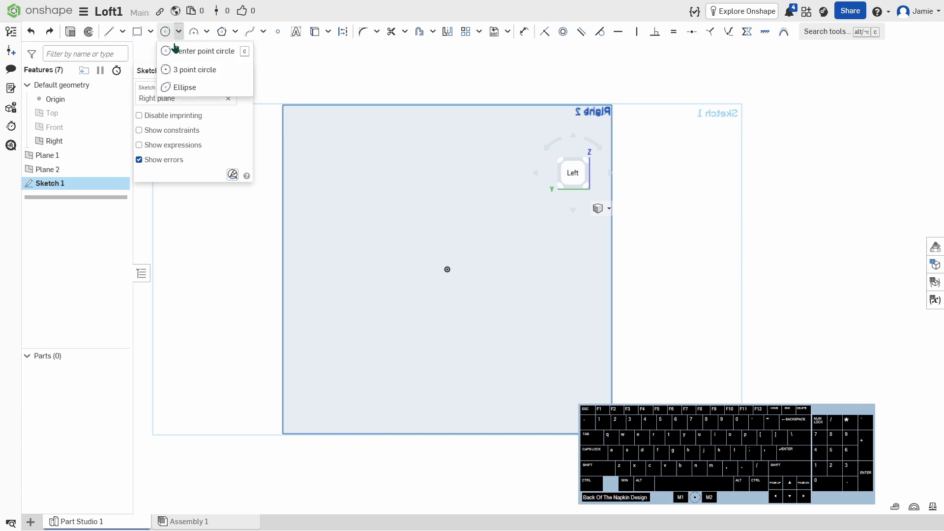
pyautogui.click(194, 89)
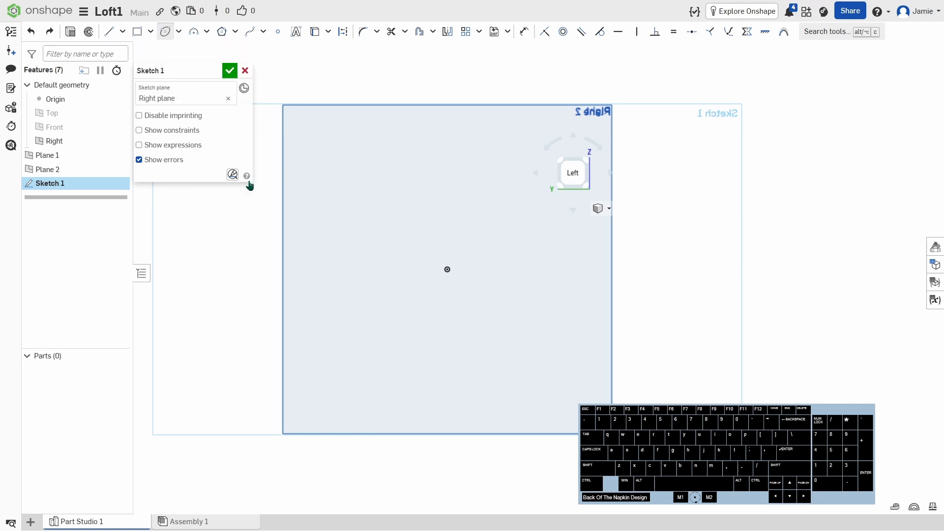
pyautogui.click(447, 269)
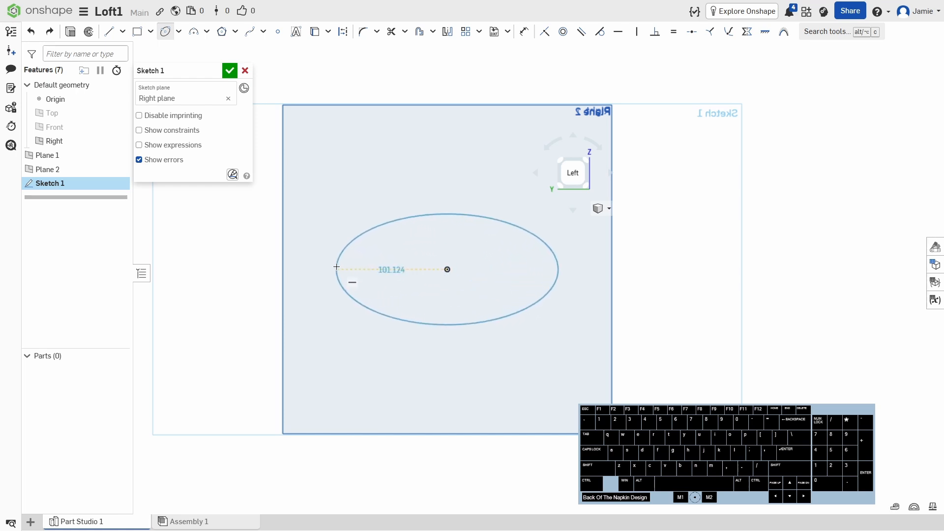
pyautogui.click(337, 269)
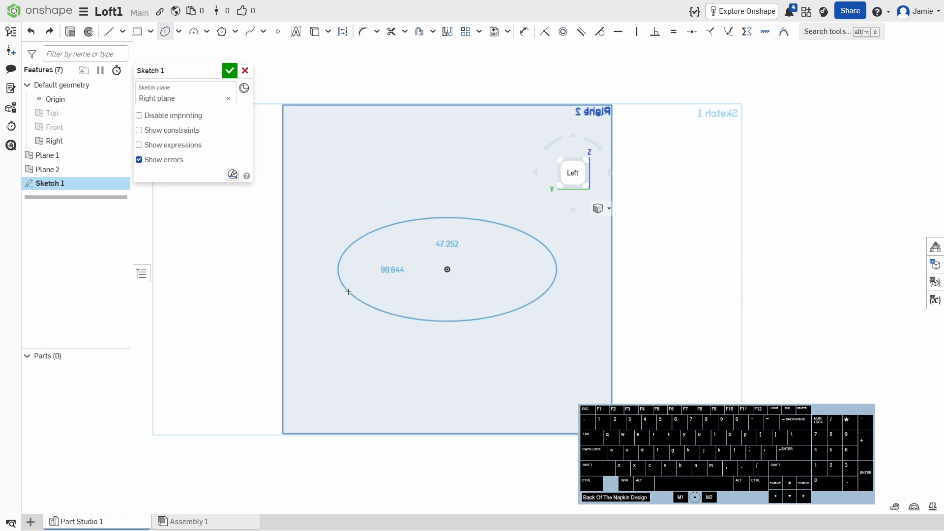
pyautogui.click(349, 291)
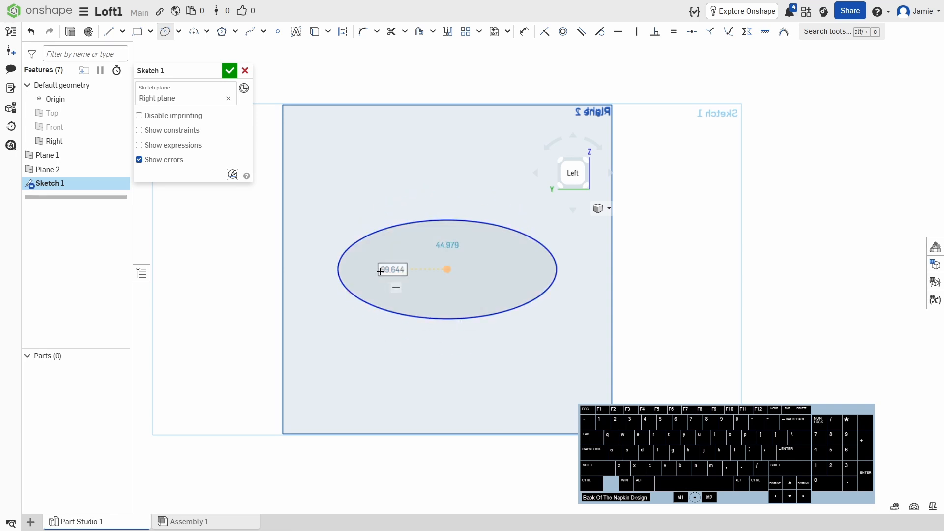
# Set the ellipse's width to 100 mm and its height to 50 mm, and finish the sketch.
pyautogui.doubleClick(392, 270)
pyautogui.write('100')
pyautogui.press('Return')
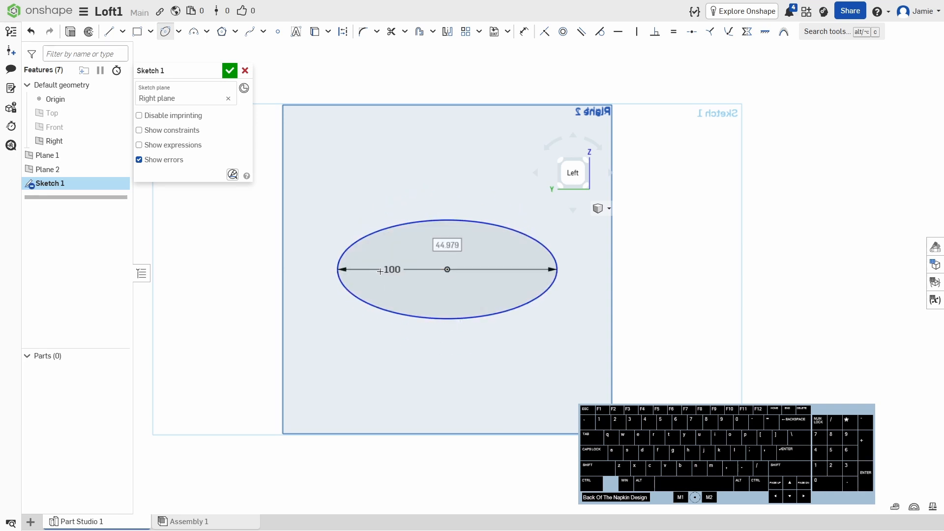
pyautogui.click(445, 243)
pyautogui.write('50')
pyautogui.press('Return')
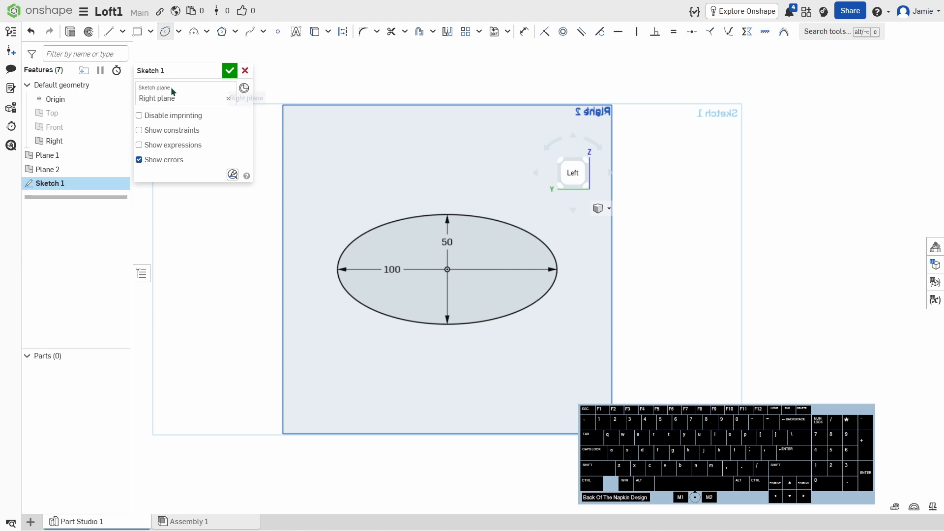
pyautogui.click(229, 70)
# Start a sketch on Plane 2 and project the Right plane's ellipse into it with the Use tool.
pyautogui.moveTo(594, 278); pyautogui.dragTo(544, 290, button='right')
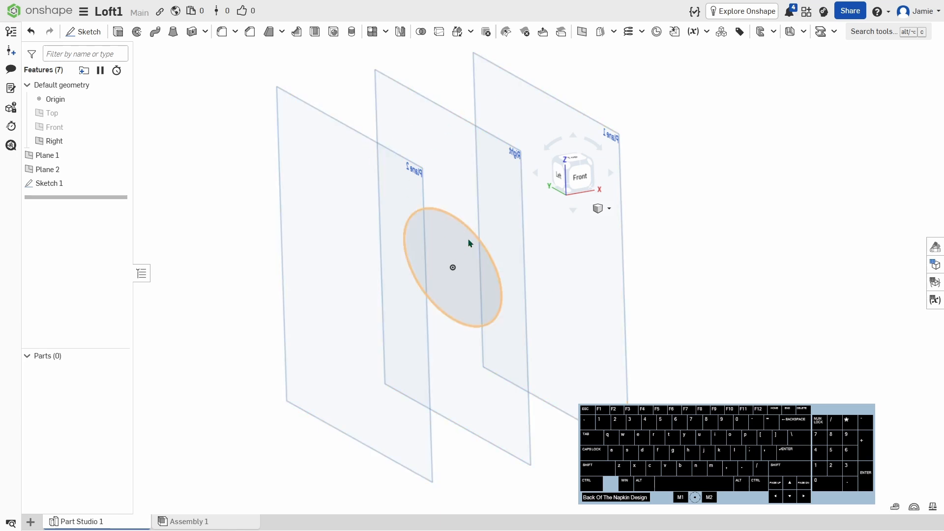
pyautogui.click(81, 34)
pyautogui.click(329, 197)
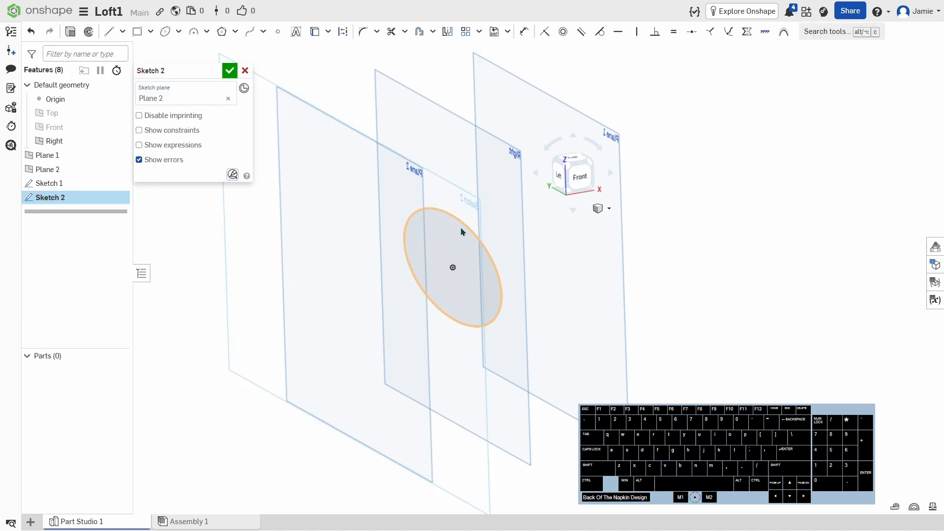
pyautogui.click(315, 32)
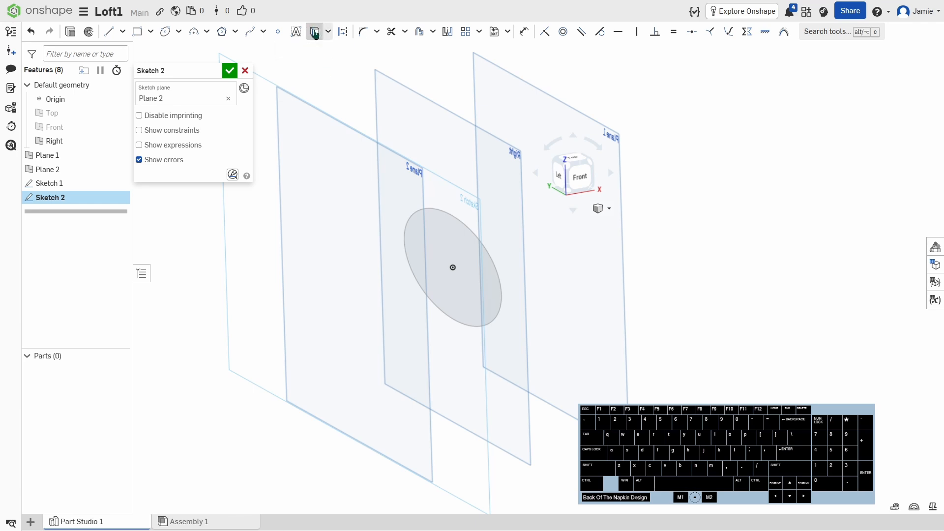
pyautogui.click(403, 241)
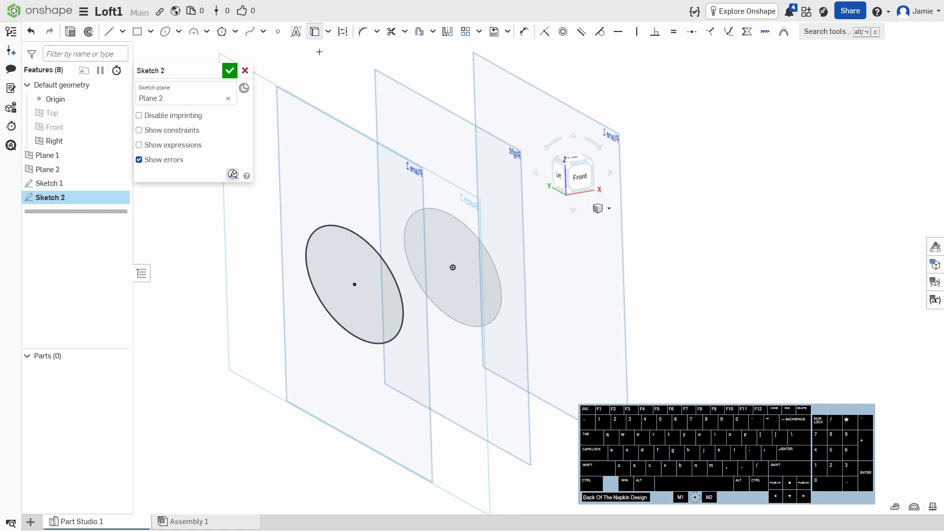
pyautogui.click(314, 33)
# Offset the projected ellipse on Plane 2 inward by 10 mm.
pyautogui.click(421, 31)
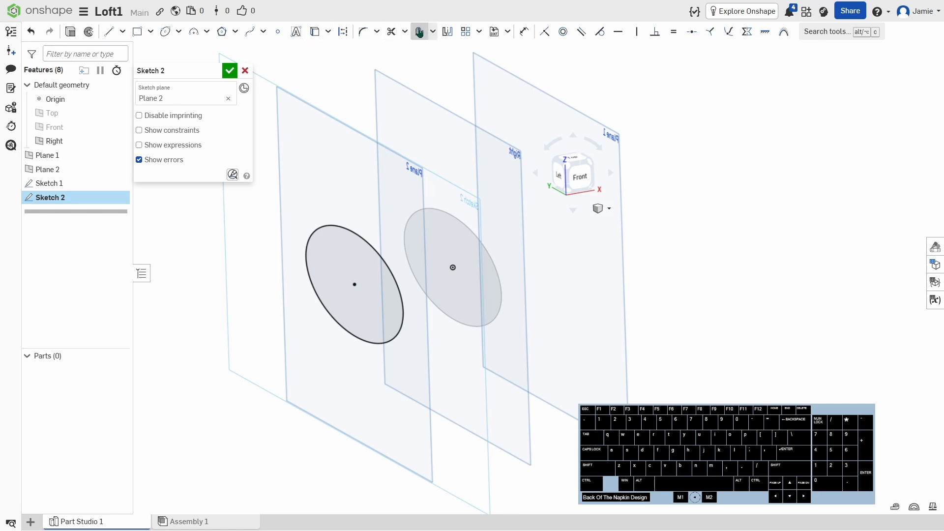
pyautogui.click(337, 227)
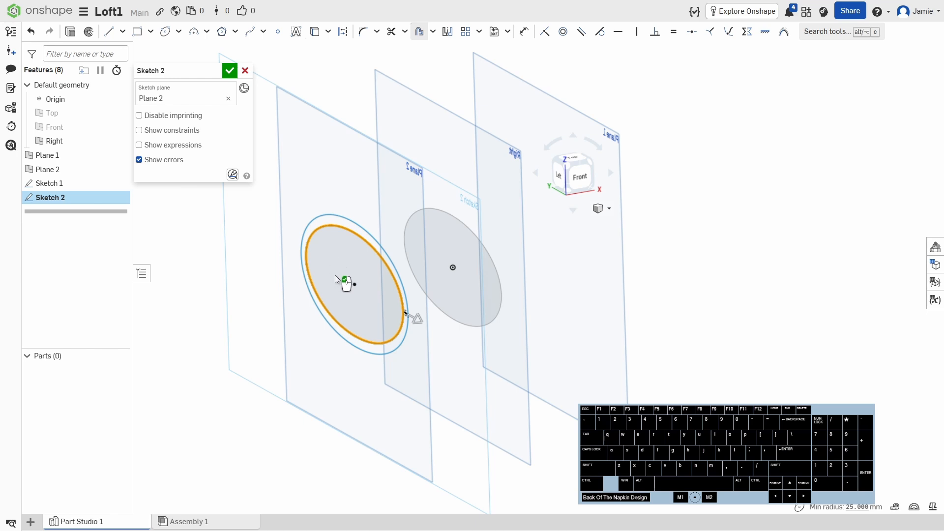
pyautogui.click(417, 319)
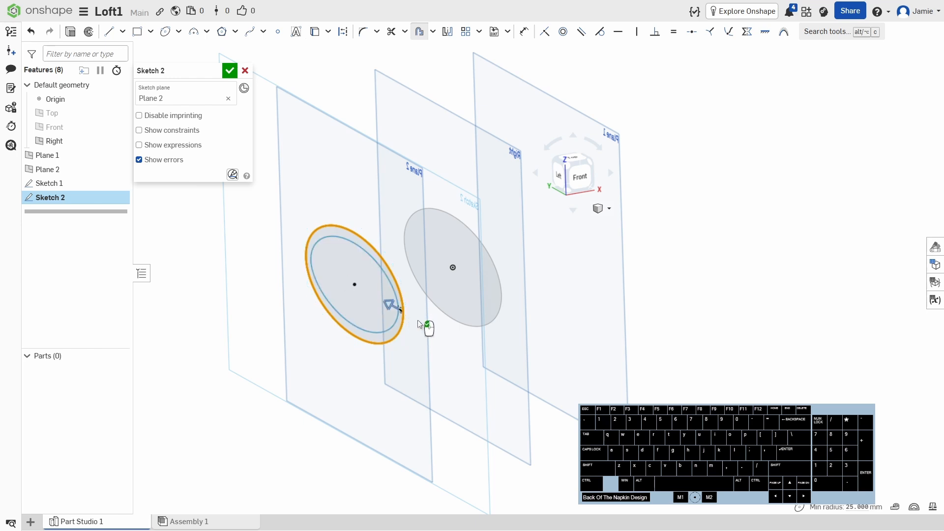
pyautogui.click(558, 177)
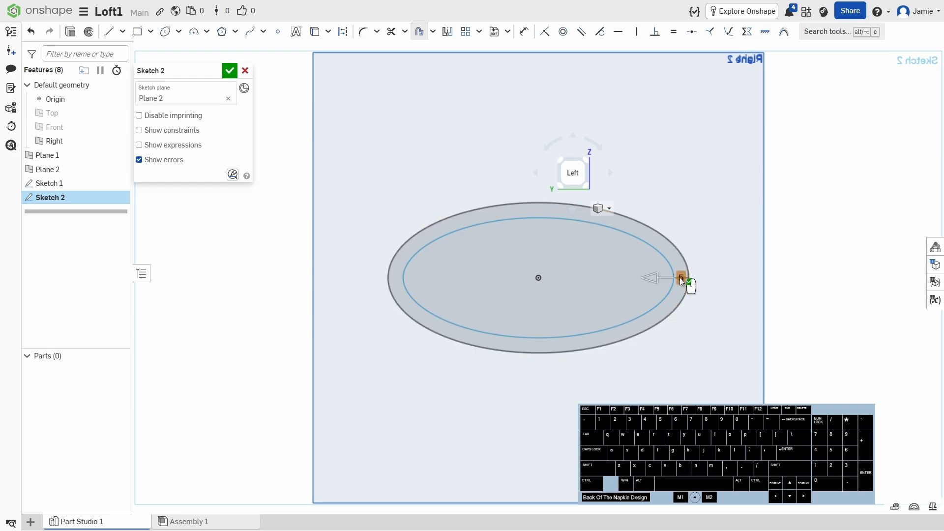
pyautogui.click(681, 279)
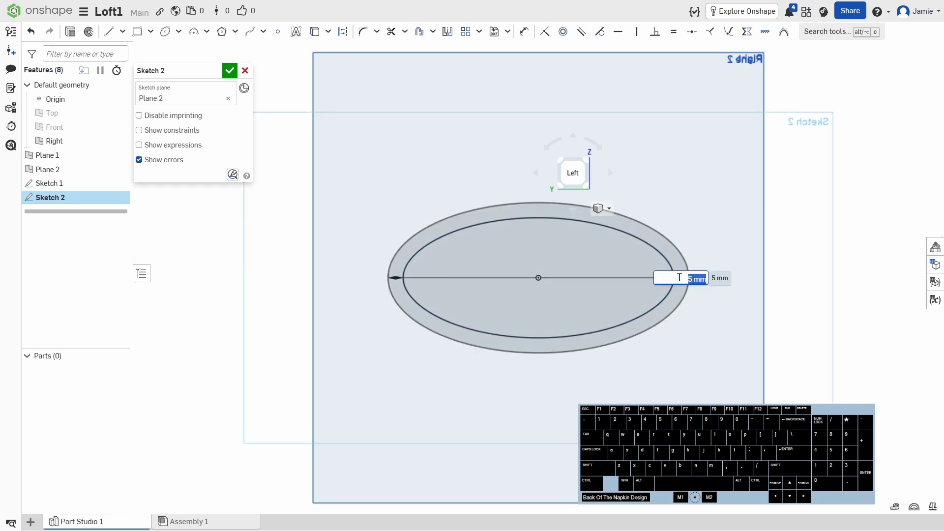
pyautogui.write('10')
pyautogui.press('Return')
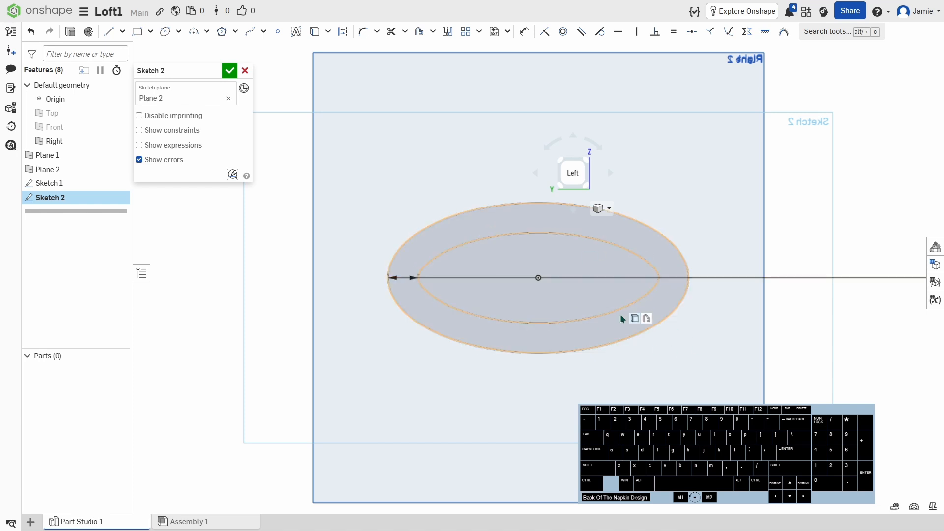
# Convert the outer projected ellipse on Plane 2 to construction geometry and finish the sketch.
pyautogui.moveTo(794, 362)
pyautogui.mouseDown(button='right')
pyautogui.moveTo(811, 367)
pyautogui.moveTo(756, 382)
pyautogui.moveTo(768, 376)
pyautogui.mouseUp(button='right')
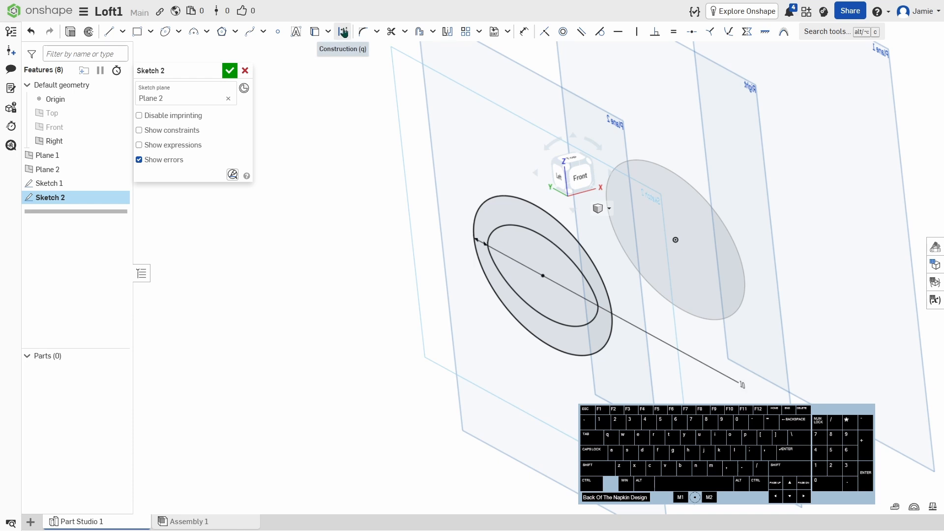
pyautogui.click(495, 298)
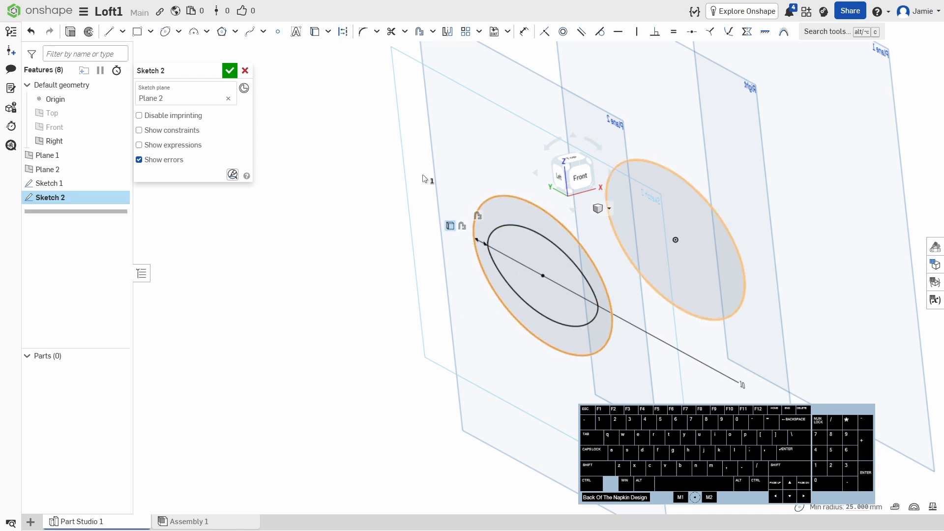
pyautogui.click(342, 32)
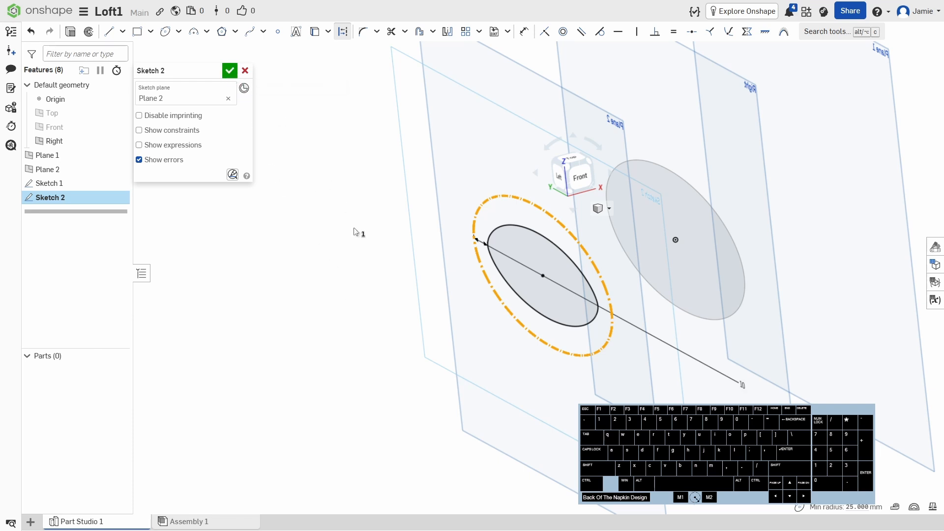
pyautogui.click(229, 72)
# Sketch on Plane 1 by projecting the smaller inner ellipse from Plane 2 with the Use tool, and finish the sketch.
pyautogui.moveTo(455, 342)
pyautogui.mouseDown(button='right')
pyautogui.moveTo(502, 342)
pyautogui.moveTo(614, 312)
pyautogui.moveTo(597, 318)
pyautogui.mouseUp(button='right')
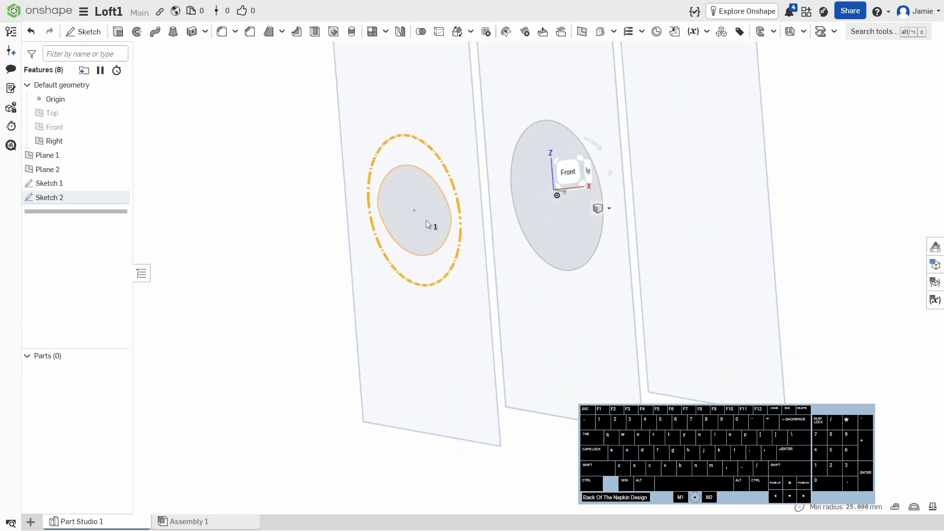
pyautogui.scroll(-5, 686, 213)
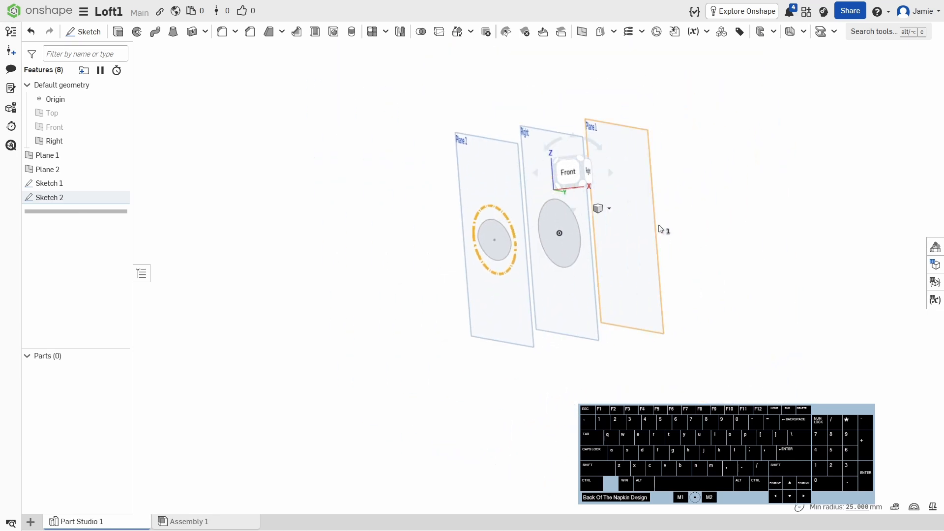
pyautogui.moveTo(660, 229); pyautogui.dragTo(660, 253, button='right')
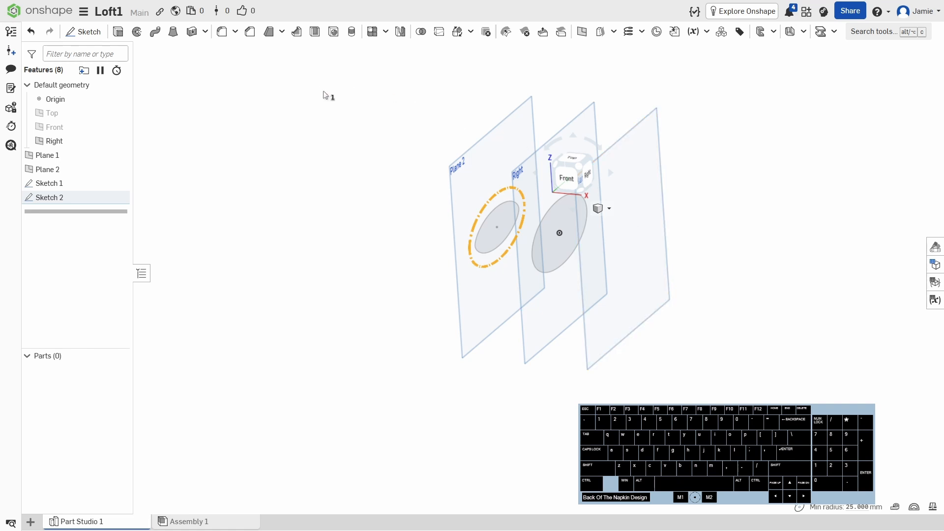
pyautogui.click(82, 32)
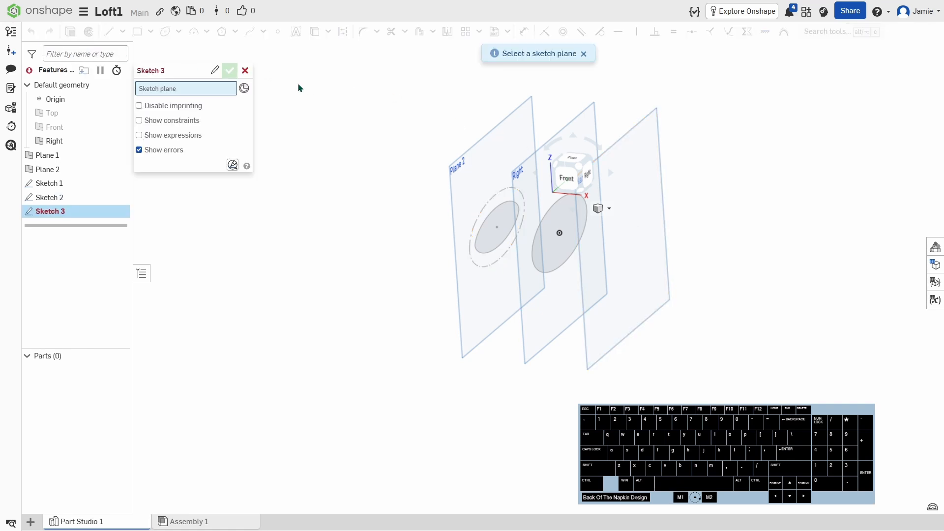
pyautogui.click(636, 197)
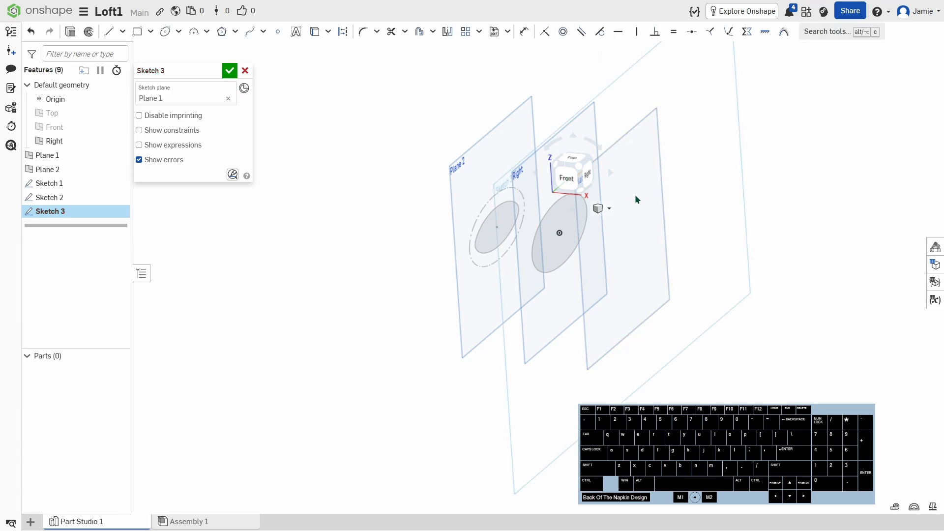
pyautogui.click(586, 176)
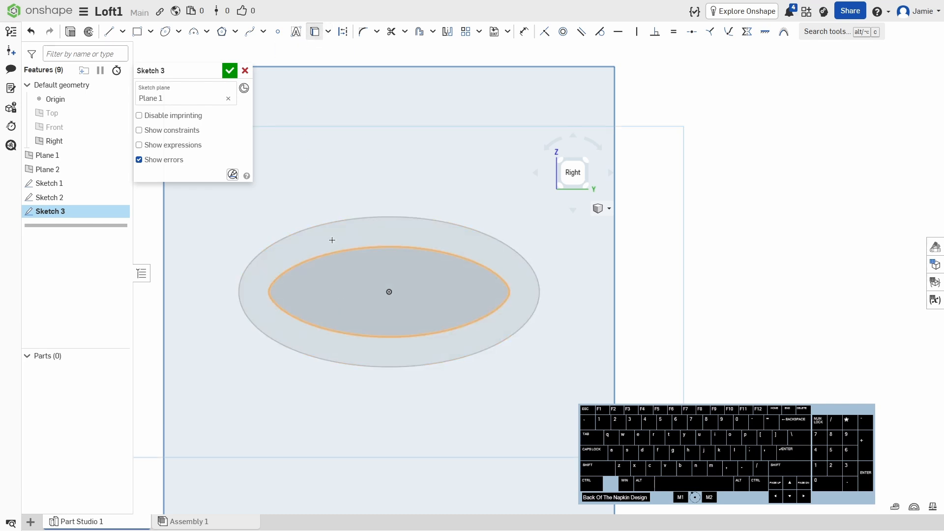
pyautogui.moveTo(379, 186); pyautogui.dragTo(428, 194, button='right')
pyautogui.moveTo(428, 194); pyautogui.dragTo(580, 166, button='middle')
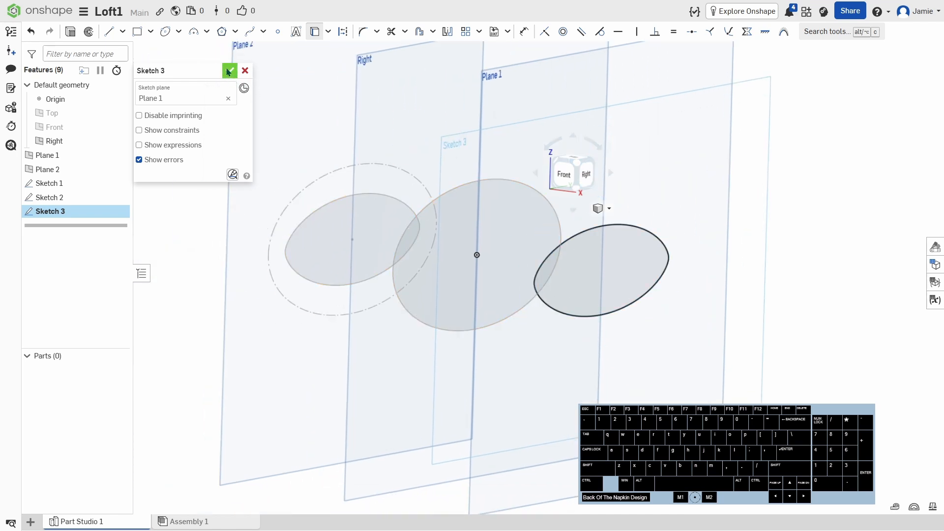
pyautogui.click(229, 71)
# Set up a new solid loft through the elliptical faces of Sketch 2, Sketch 1 and Sketch 3, in that order.
pyautogui.moveTo(344, 246)
pyautogui.mouseDown(button='right')
pyautogui.moveTo(397, 308)
pyautogui.moveTo(424, 321)
pyautogui.moveTo(396, 320)
pyautogui.mouseUp(button='right')
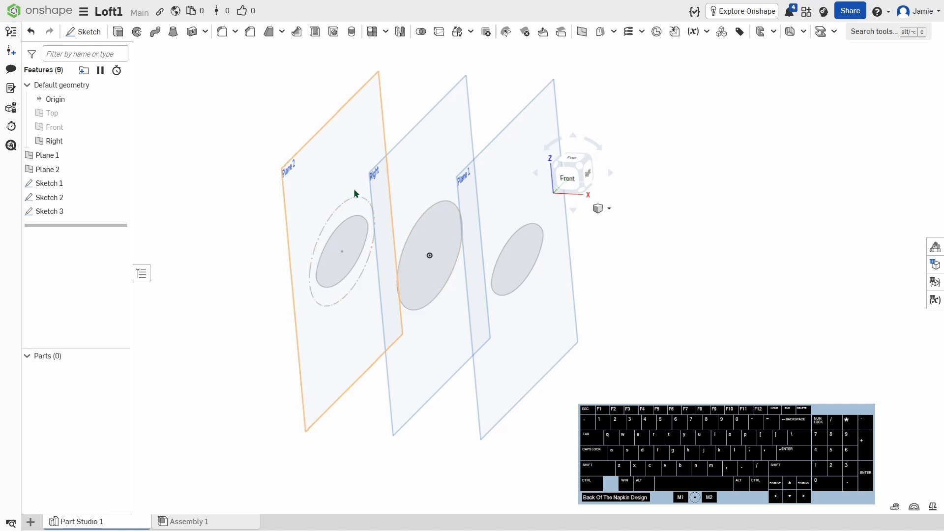
pyautogui.click(173, 33)
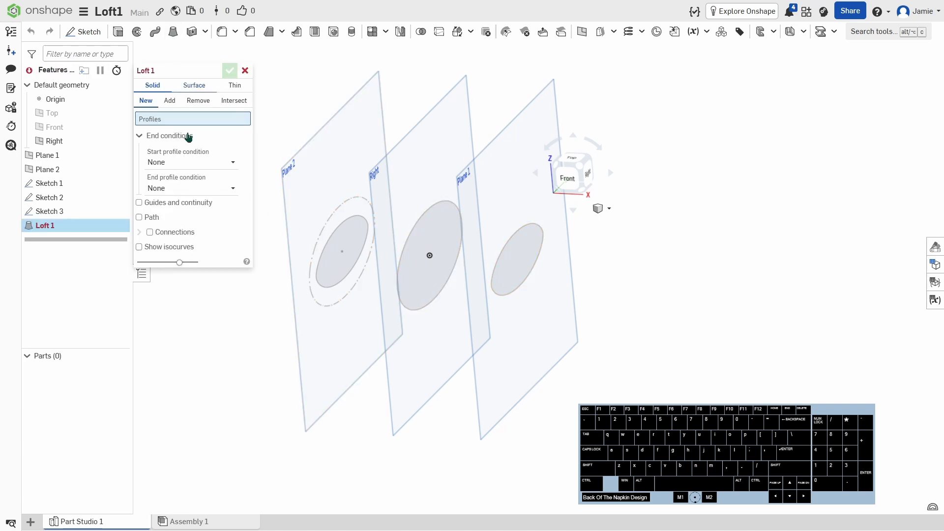
pyautogui.click(325, 247)
pyautogui.click(410, 240)
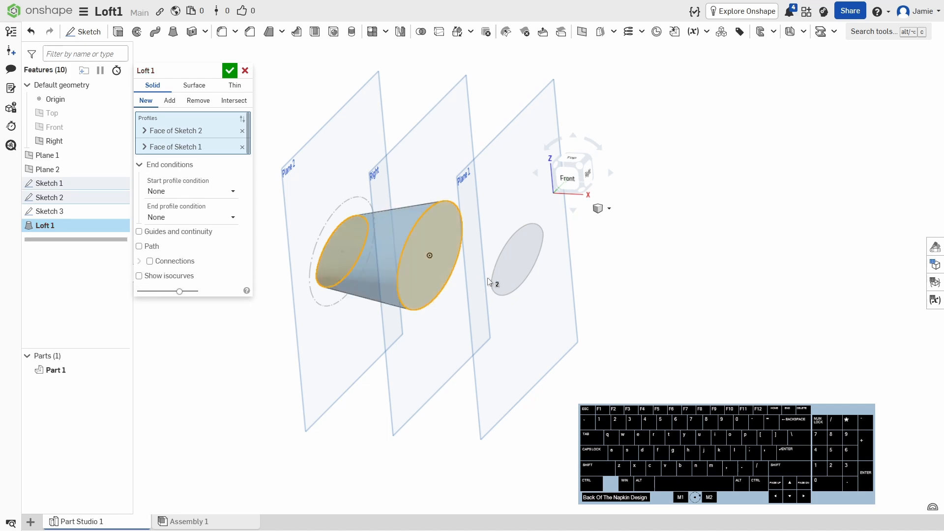
pyautogui.click(496, 270)
pyautogui.moveTo(498, 394)
pyautogui.mouseDown(button='right')
pyautogui.moveTo(539, 364)
pyautogui.moveTo(527, 379)
pyautogui.moveTo(535, 386)
pyautogui.mouseUp(button='right')
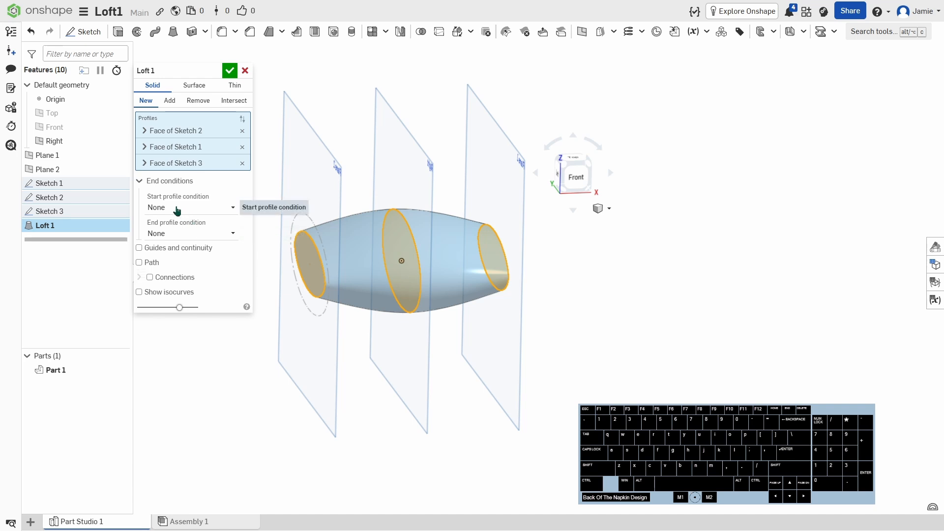
# Set the loft's start and end profile conditions to Normal to profile and accept the loft.
pyautogui.click(177, 209)
pyautogui.click(172, 239)
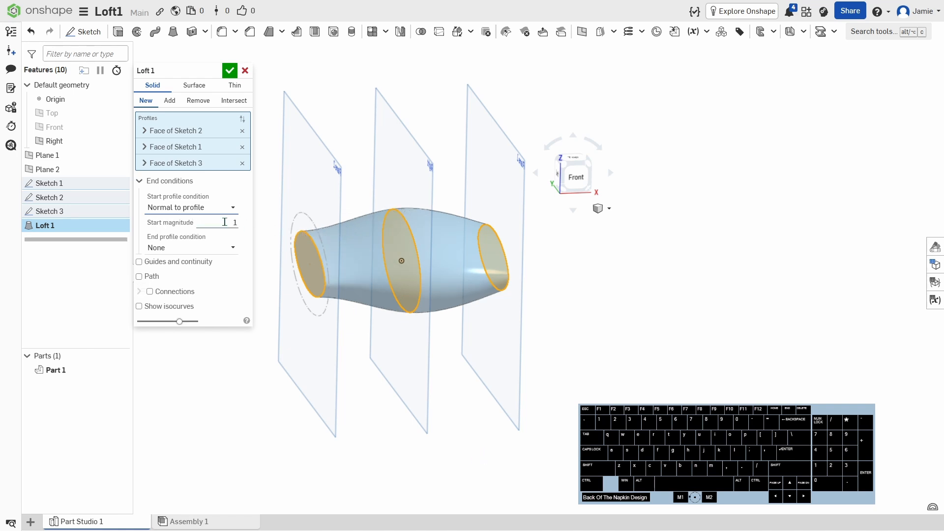
pyautogui.click(173, 247)
pyautogui.click(178, 278)
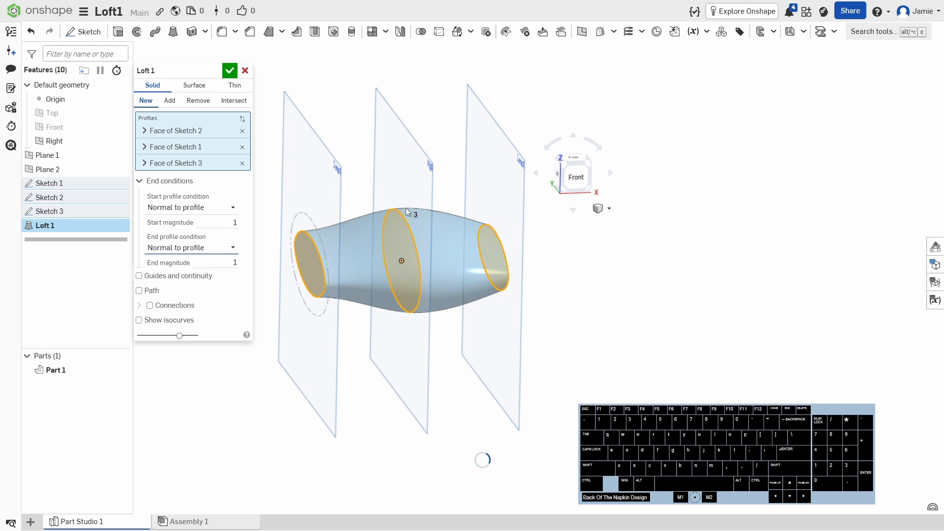
pyautogui.moveTo(593, 315)
pyautogui.mouseDown(button='right')
pyautogui.moveTo(559, 321)
pyautogui.moveTo(584, 308)
pyautogui.moveTo(604, 322)
pyautogui.mouseUp(button='right')
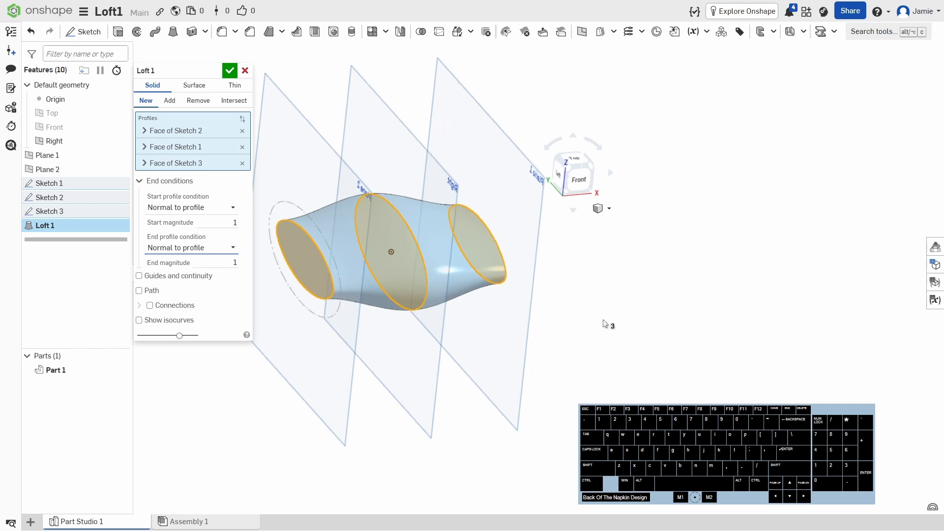
pyautogui.click(229, 72)
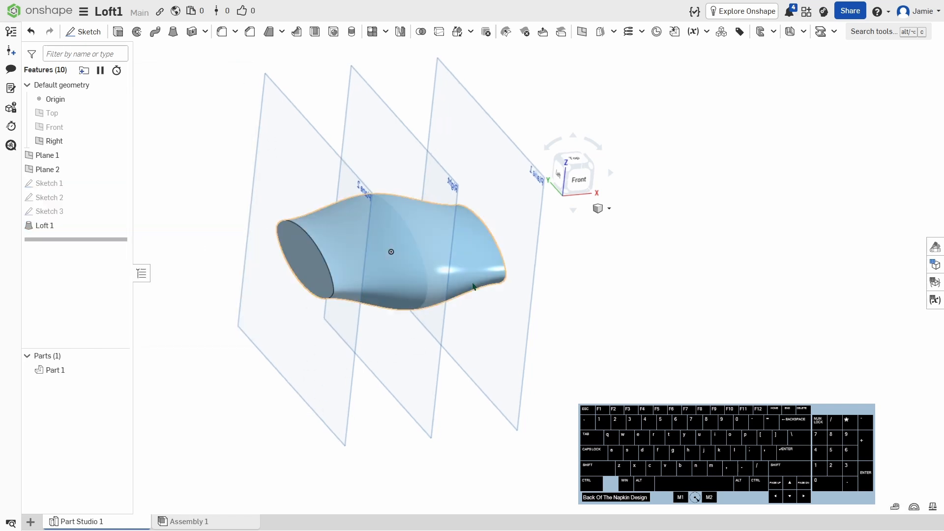
pyautogui.moveTo(694, 305); pyautogui.dragTo(686, 322, button='right')
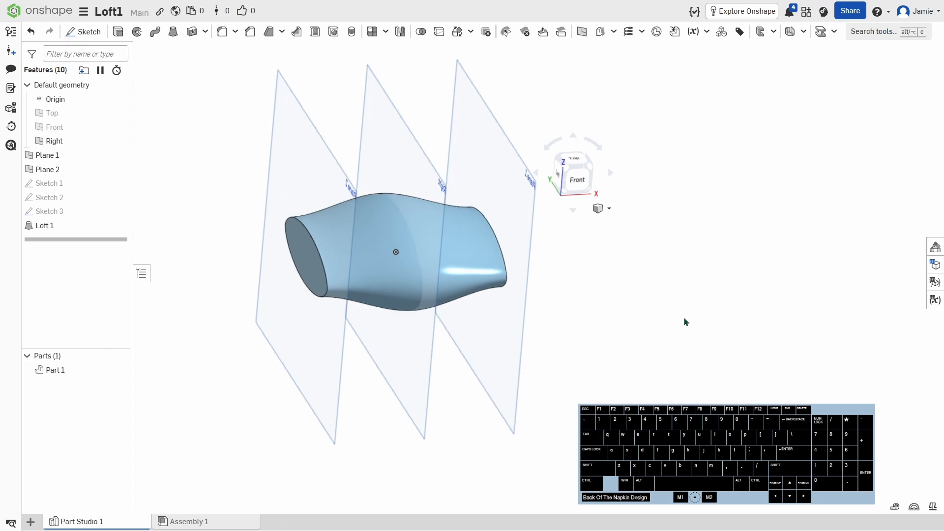